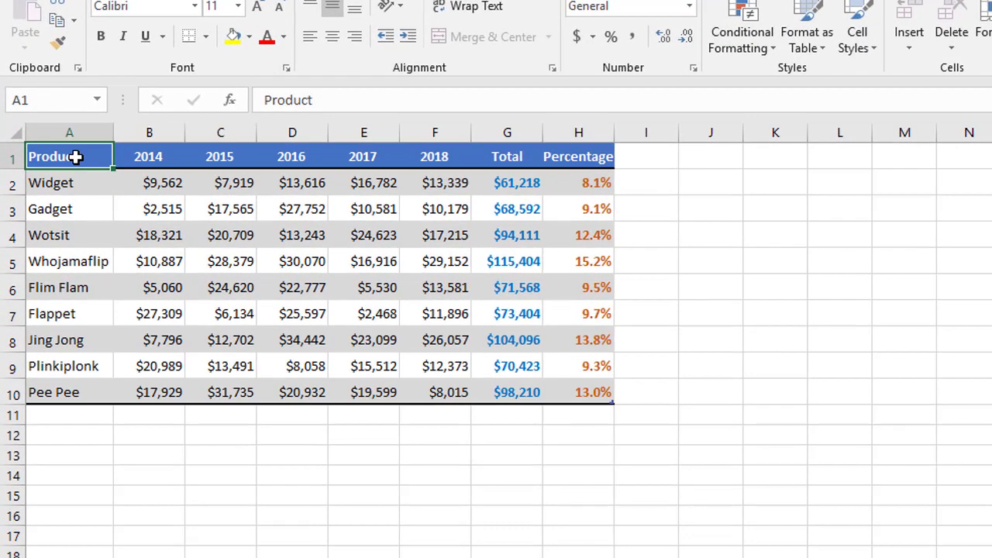
Select A1:F10 together with the Percentage column H1:H10 as the chart data
key("ctrl+shift+Down")
mouse_move(69, 155)
left_mouse_down()
mouse_move(186, 263)
mouse_move(421, 359)
mouse_move(427, 398)
left_mouse_up()
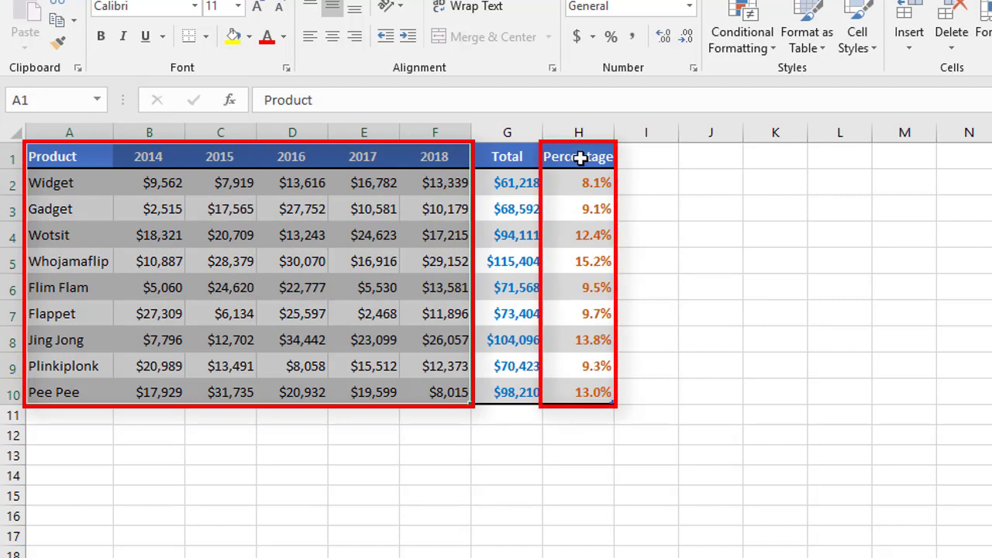
left_click_drag(580, 157, 571, 393)
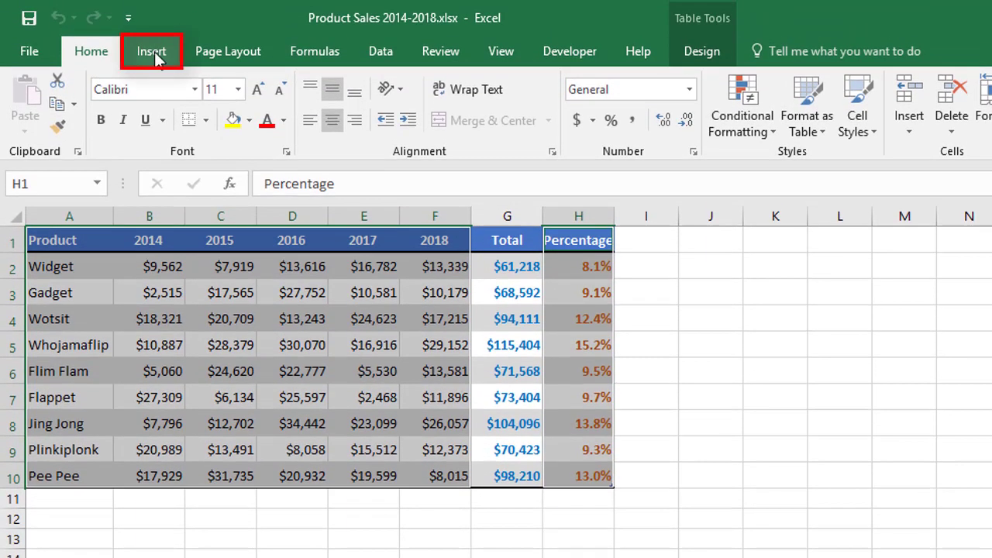
left_click(153, 52)
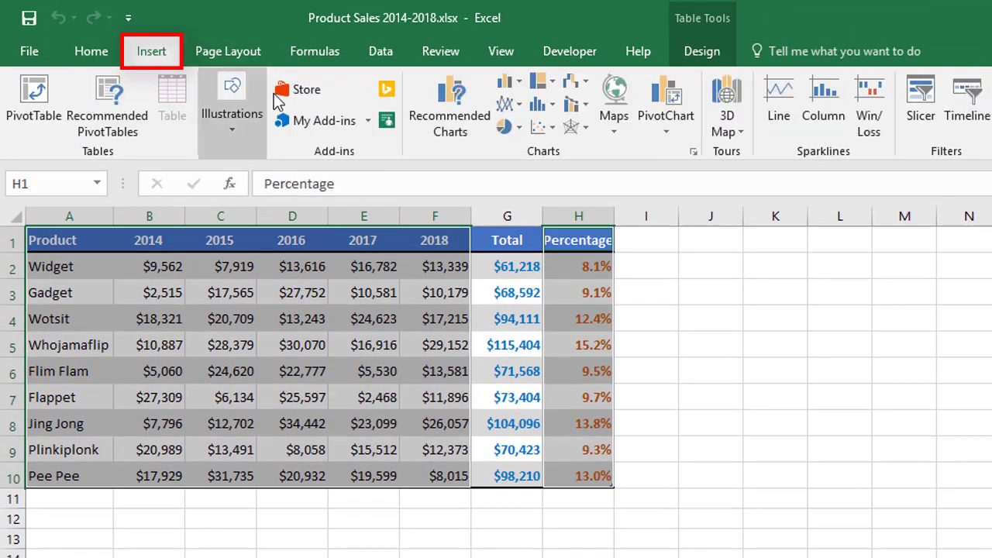
Open Recommended Charts and pick the Combo type under All Charts
left_click(452, 112)
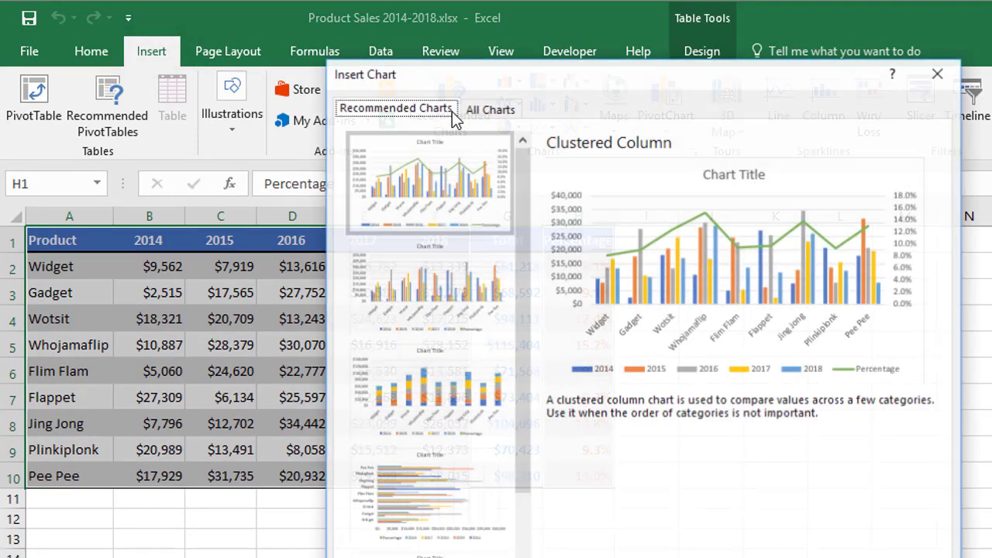
left_click(481, 103)
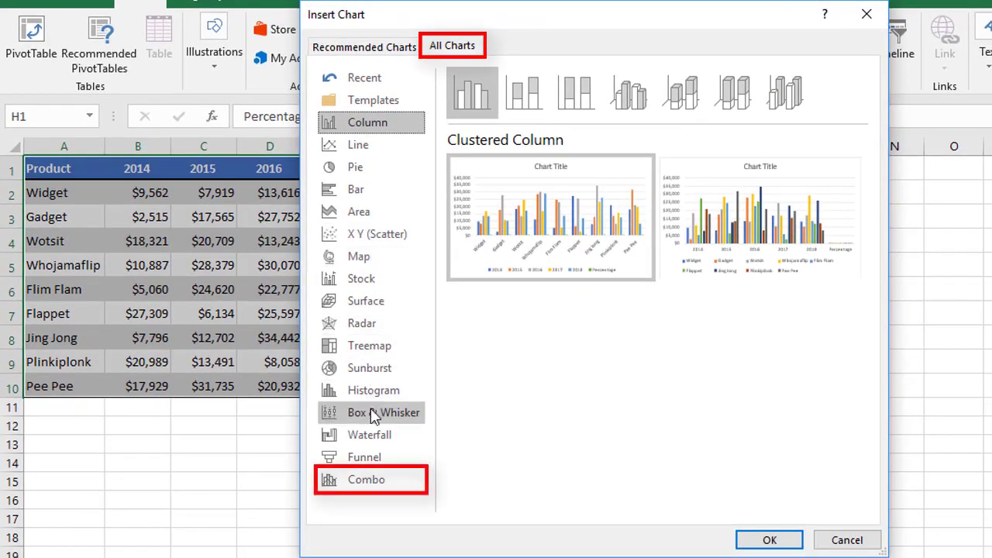
left_click(374, 482)
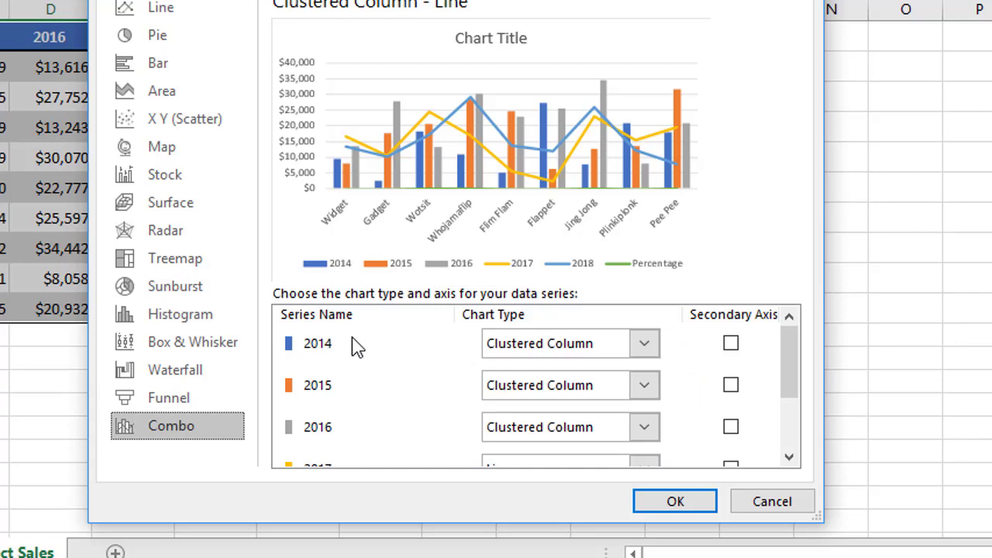
Set the 2017 and 2018 series to Clustered Column in the combo settings
left_click(789, 459)
left_click(789, 458)
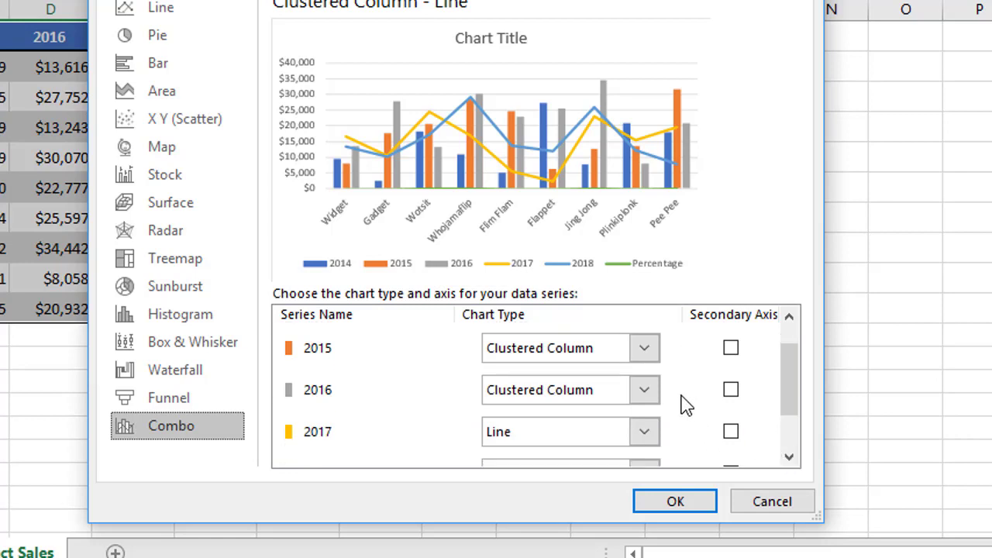
left_click(789, 456)
left_click(789, 456)
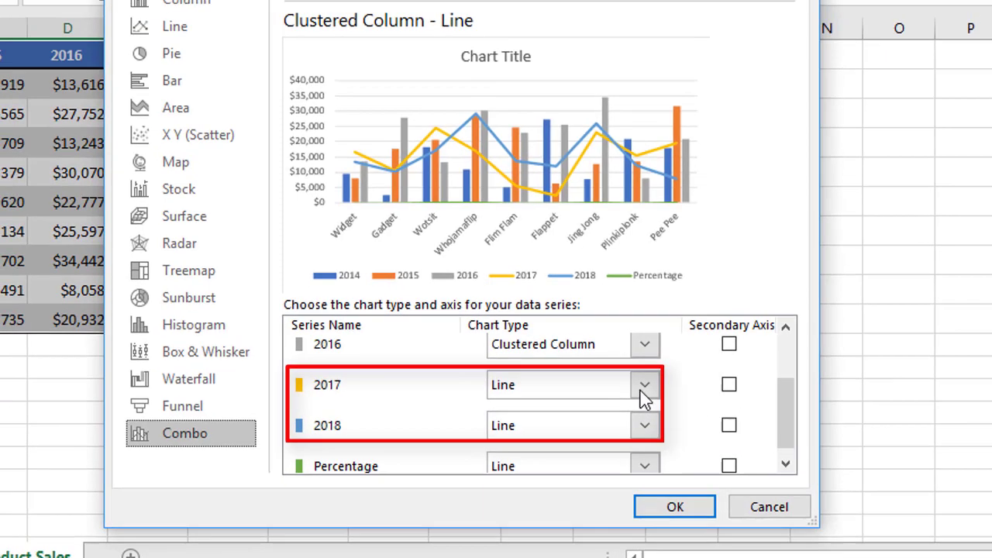
left_click(644, 376)
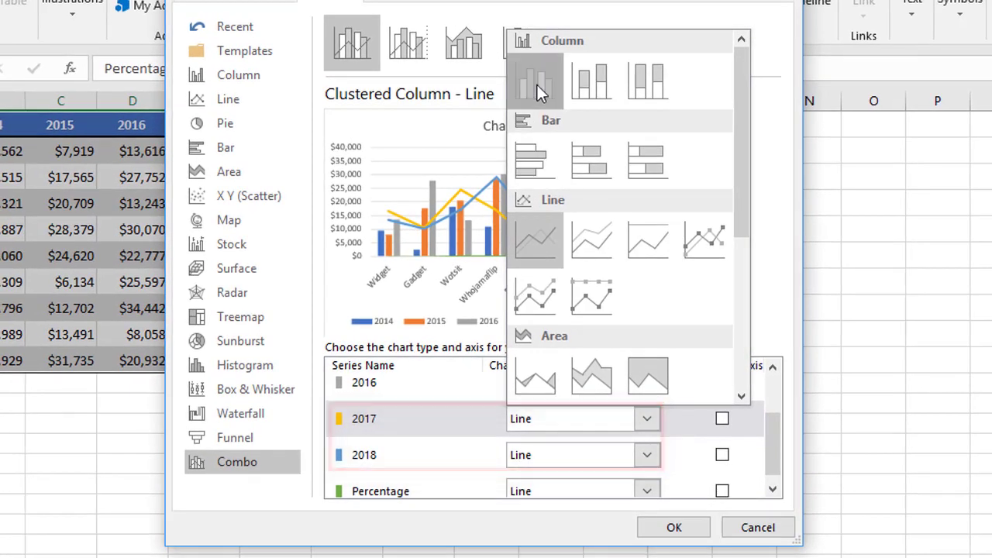
left_click(538, 87)
left_click(646, 455)
left_click(542, 105)
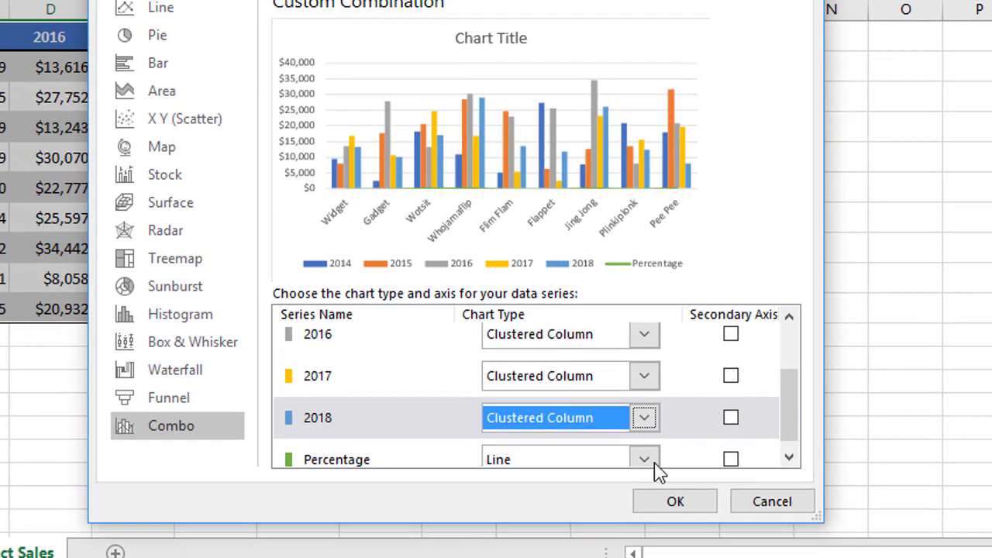
Put Percentage on the secondary axis and insert the combo chart
left_click(788, 458)
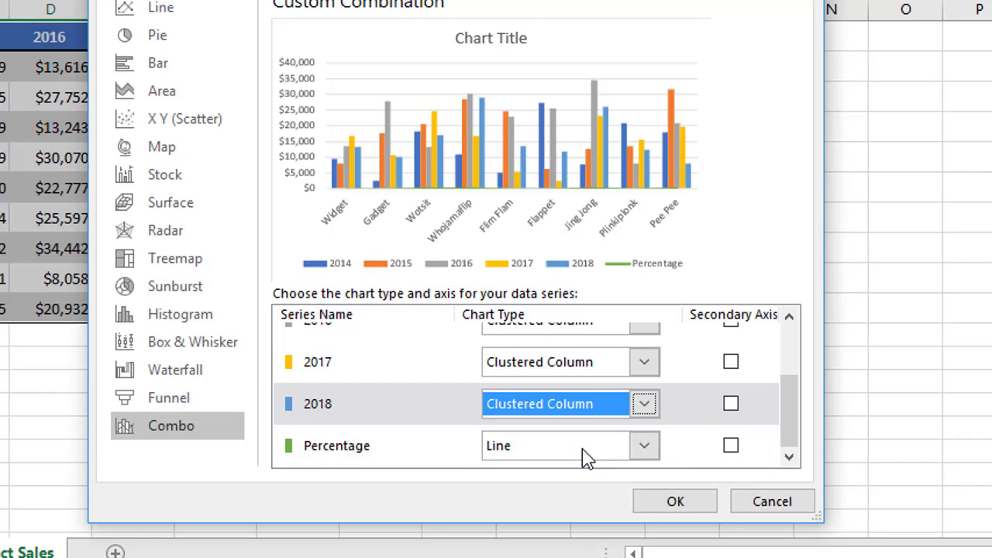
left_click(731, 446)
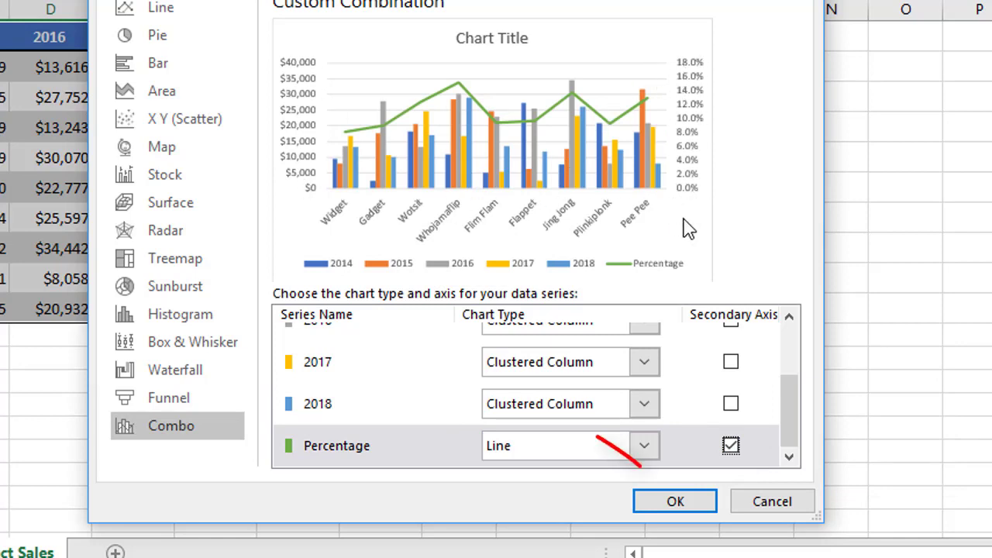
left_click(685, 502)
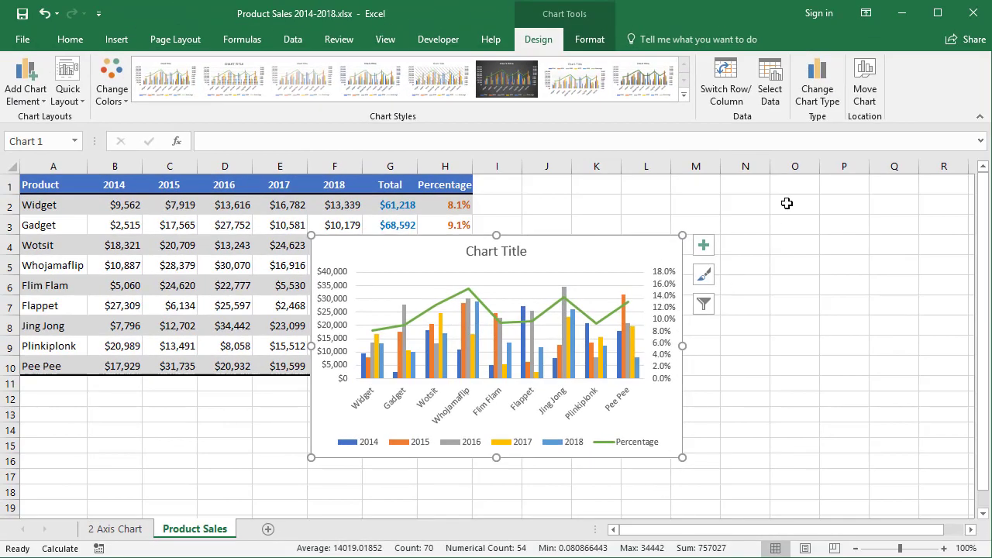
Move the chart to a new chart sheet named Combo
left_click(865, 97)
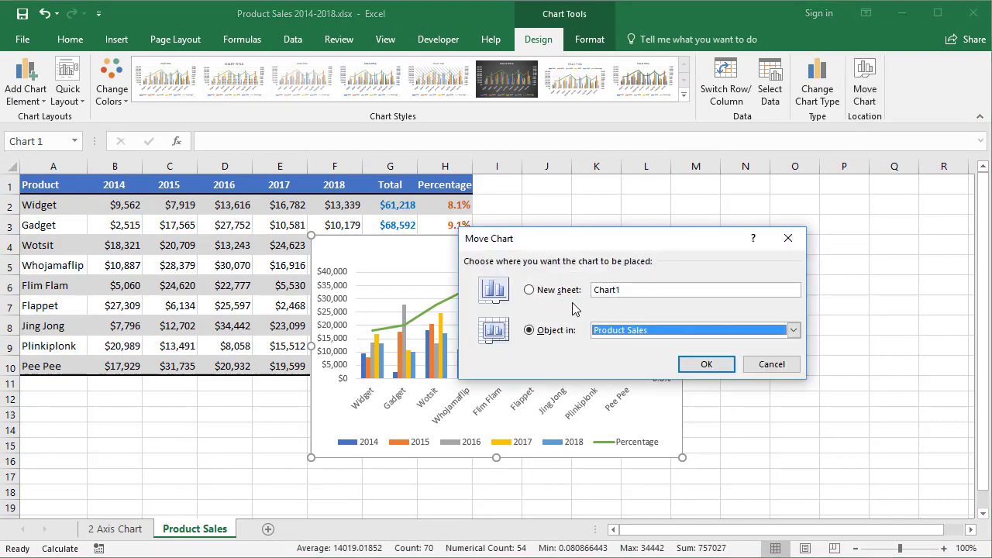
left_click(559, 291)
type("Combo")
key("Return")
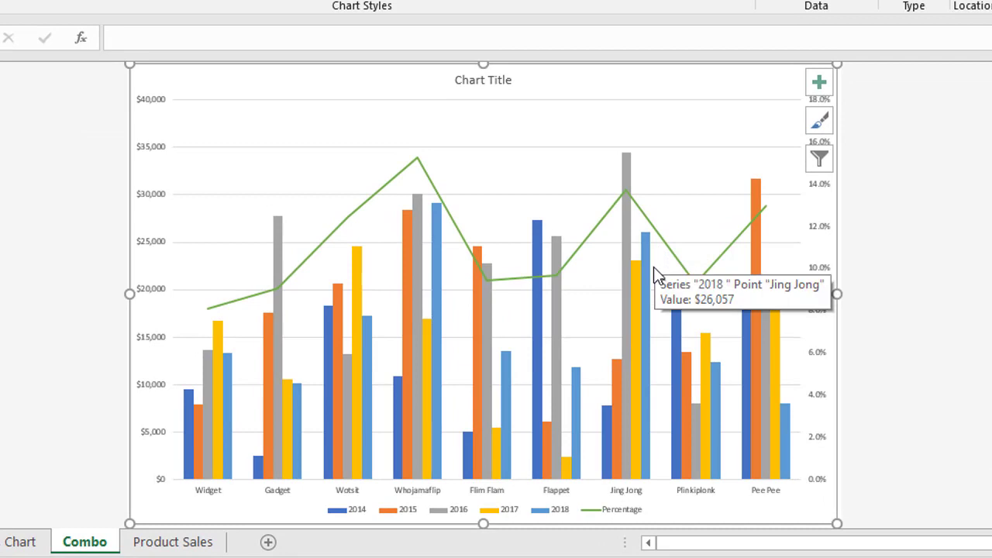
mouse_move(513, 428)
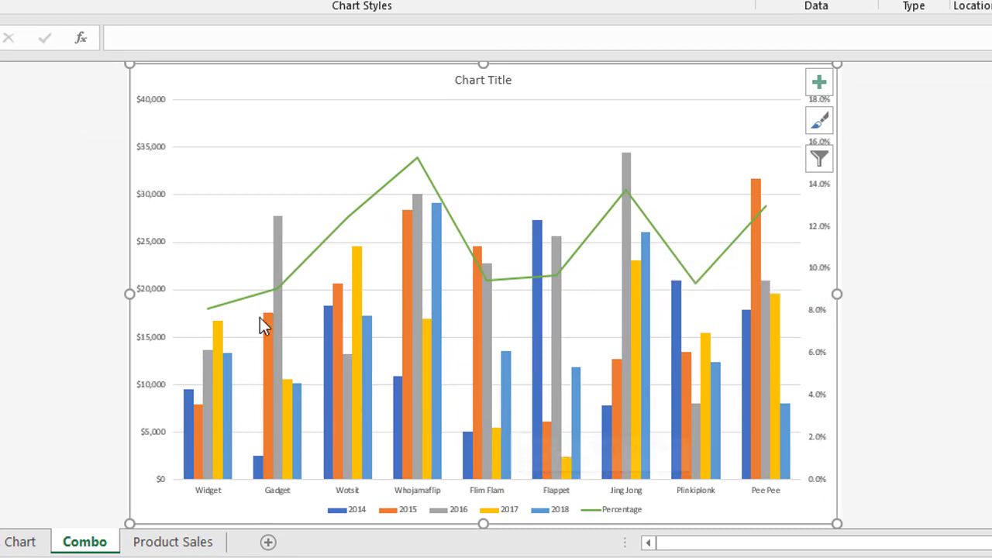
Open Format Data Series for the Percentage line, briefly checking the Chart Area options
left_click(553, 122)
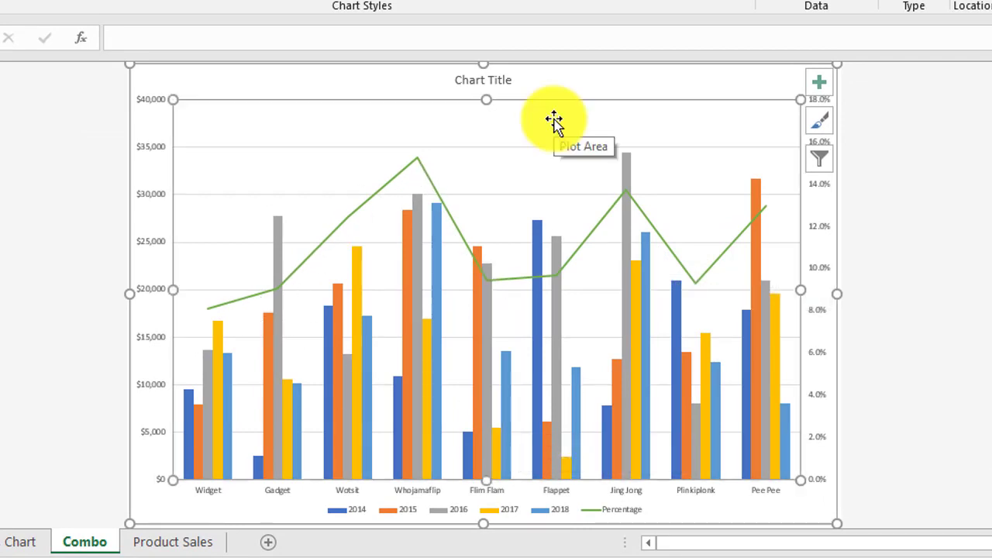
double_click(593, 236)
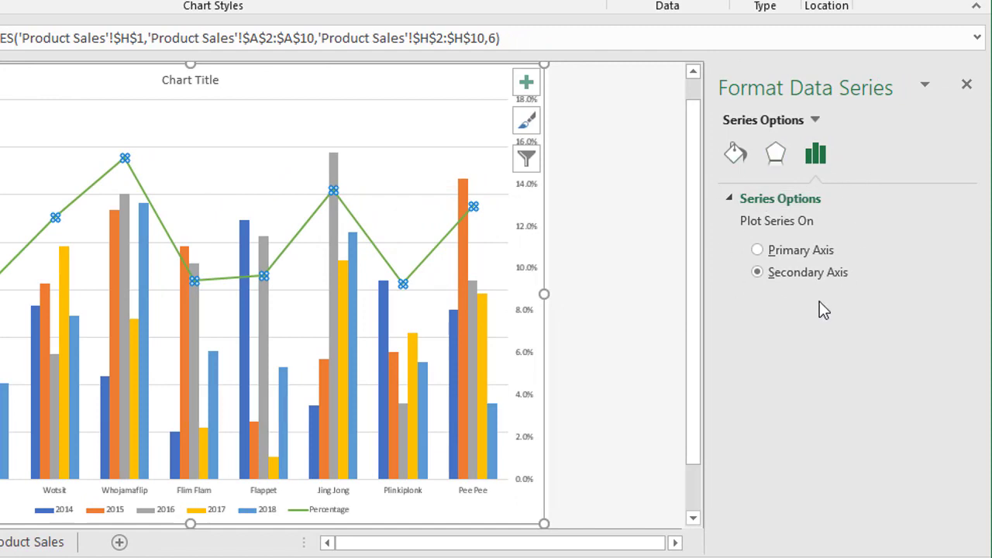
left_click(812, 119)
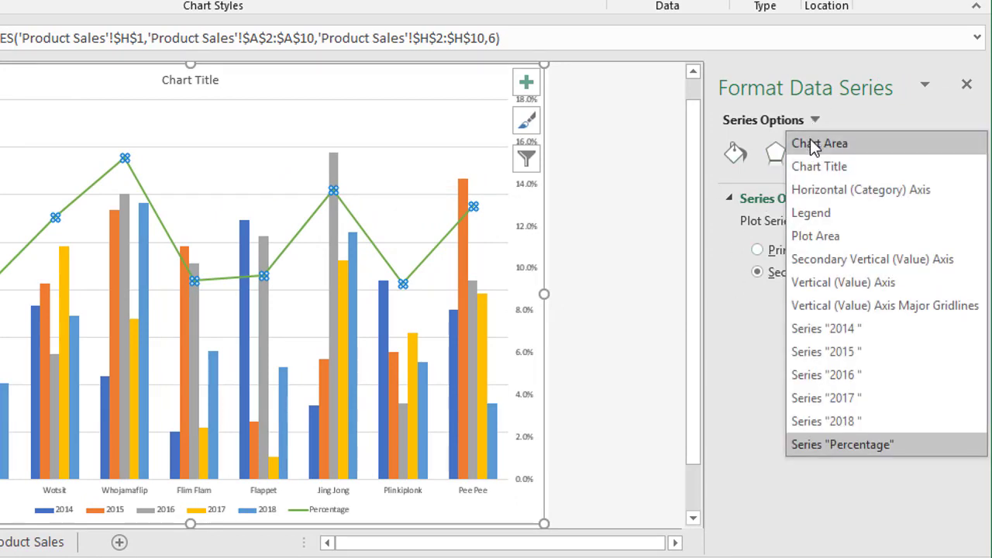
left_click(810, 139)
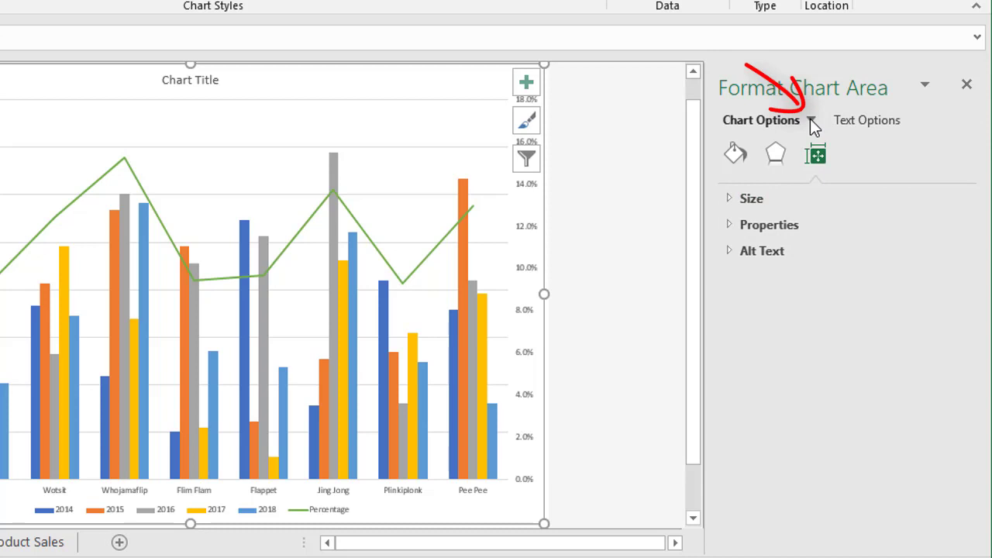
left_click(810, 120)
left_click(833, 444)
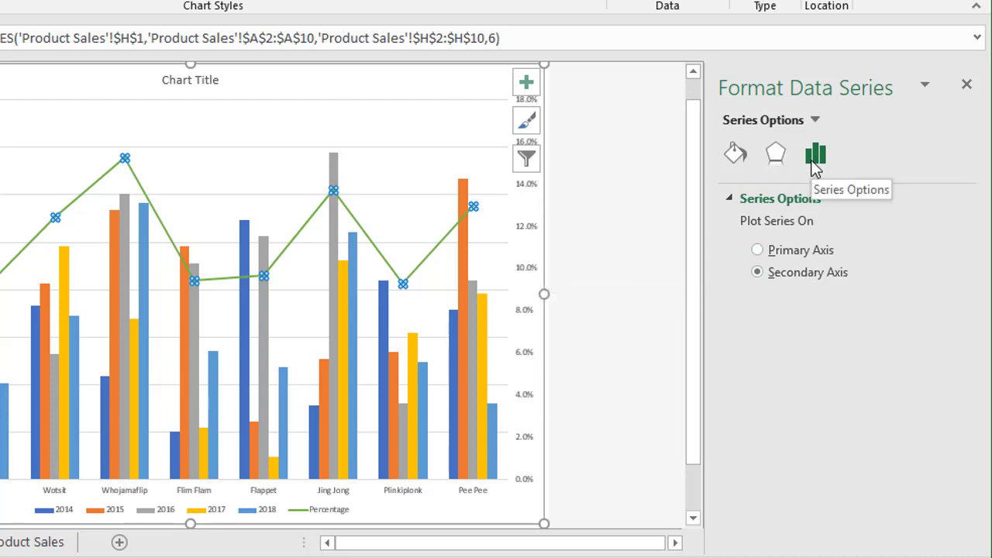
Turn on Smoothed line in the Percentage series' Fill & Line settings
left_click(734, 155)
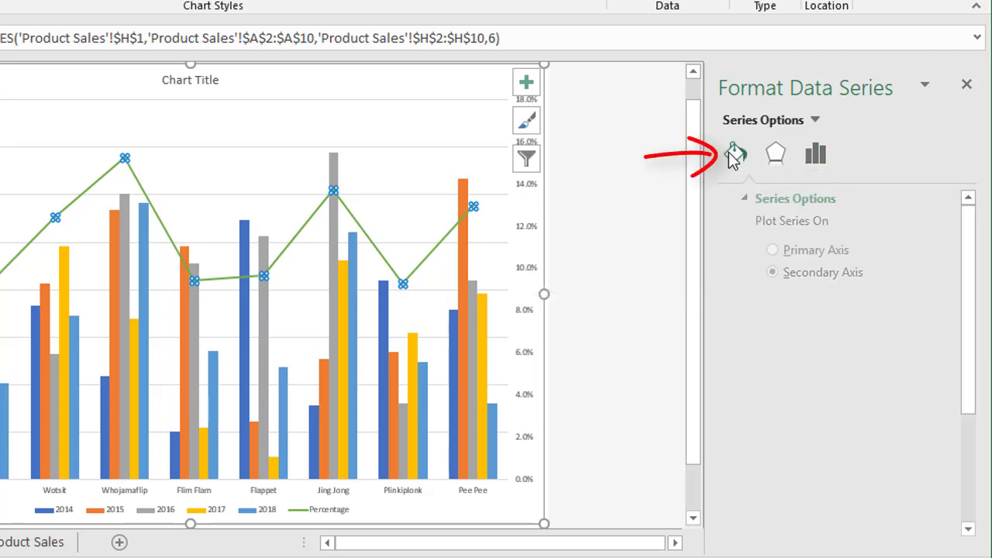
left_click_drag(968, 364, 952, 491)
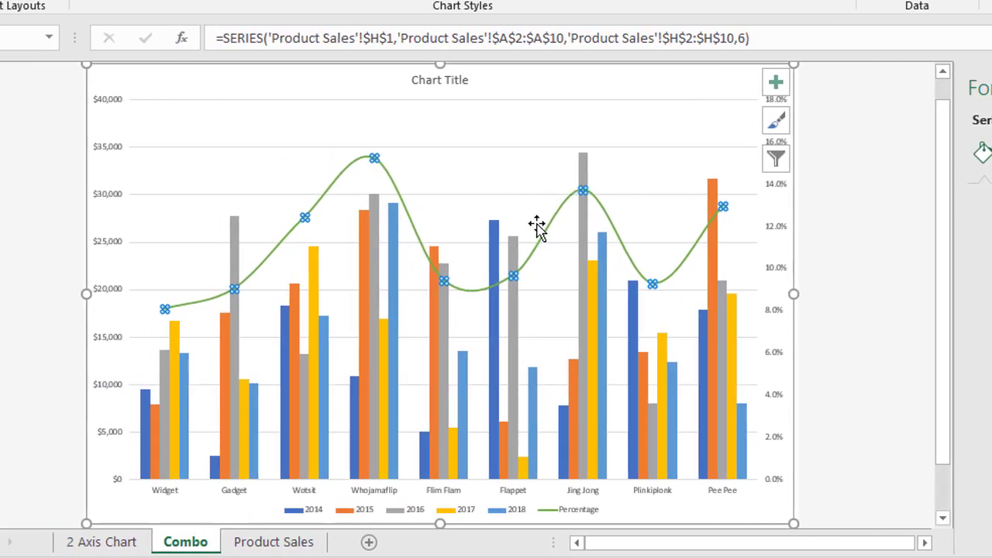
left_click(163, 232)
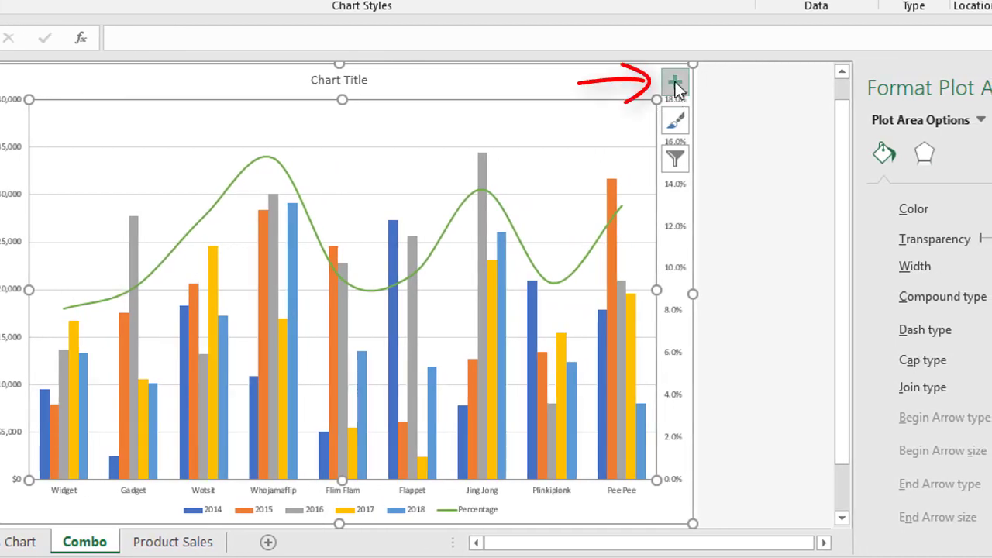
Add data labels to the right of each Percentage line point
left_click(676, 84)
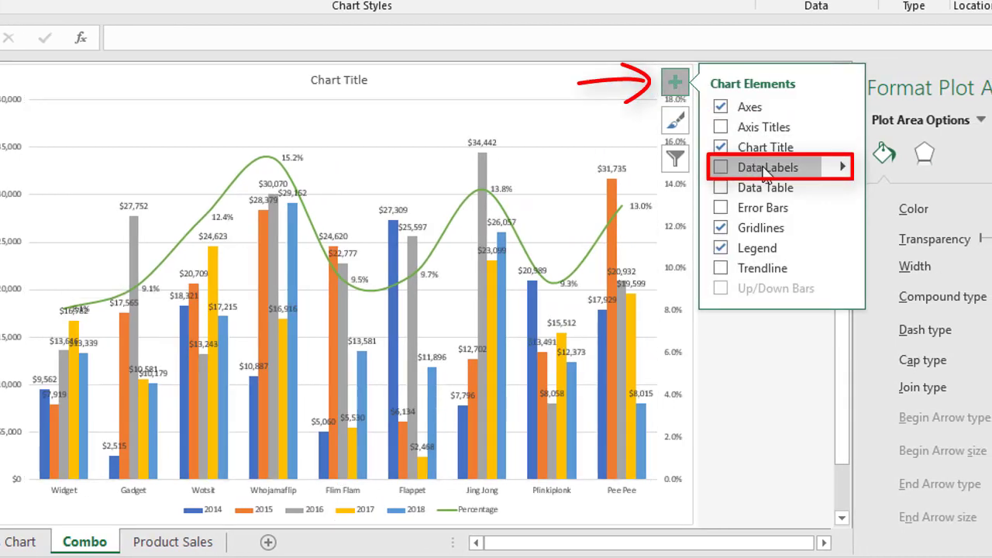
left_click(843, 168)
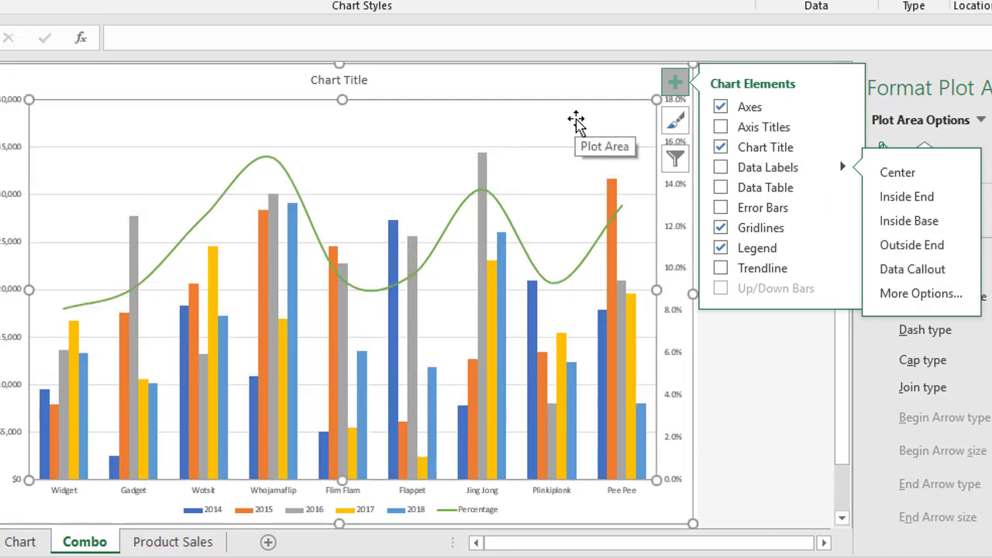
left_click(522, 242)
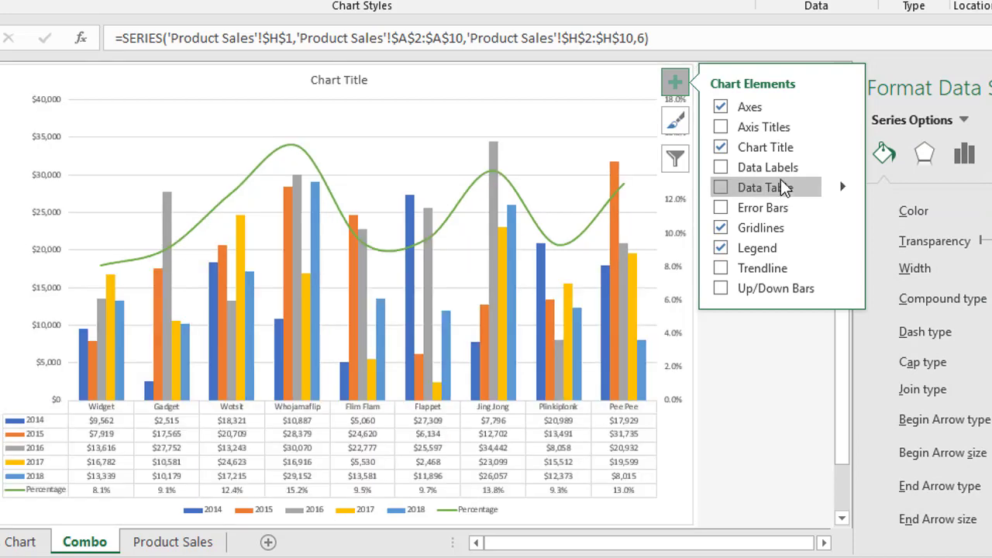
left_click(842, 168)
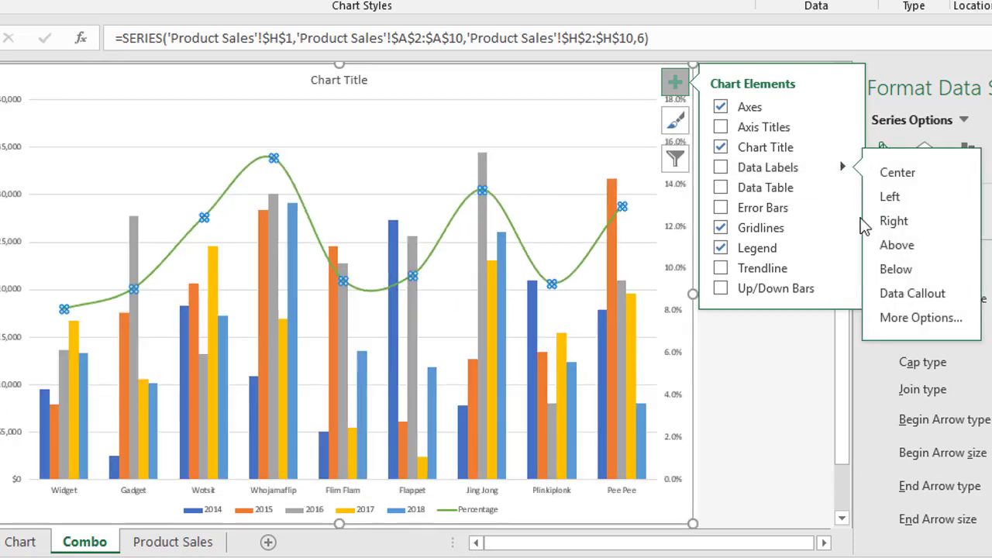
left_click(894, 222)
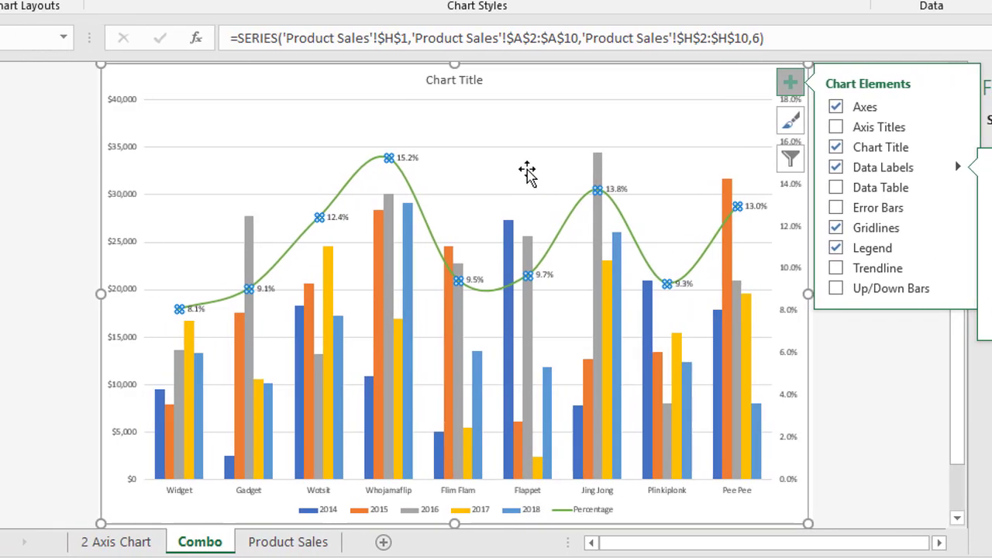
left_click(527, 172)
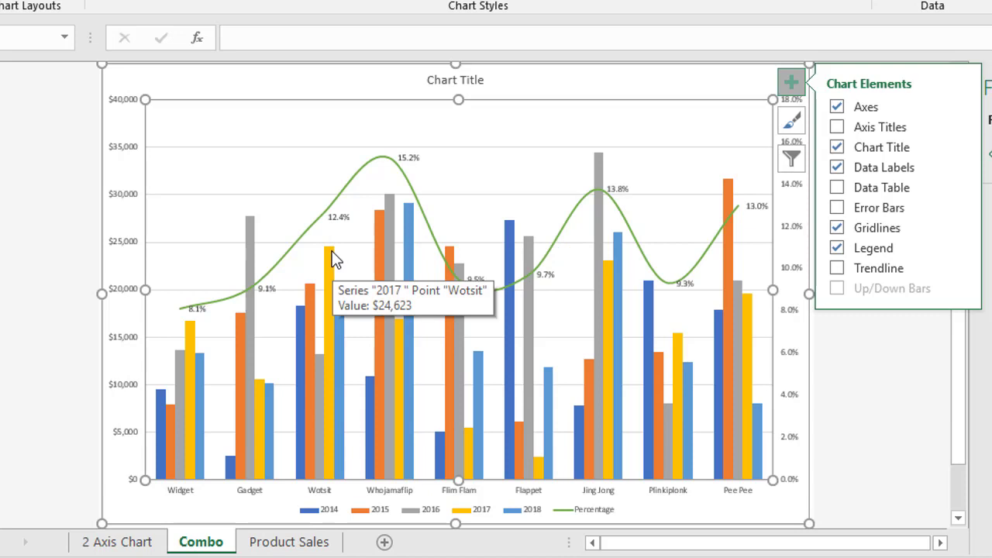
left_click(791, 82)
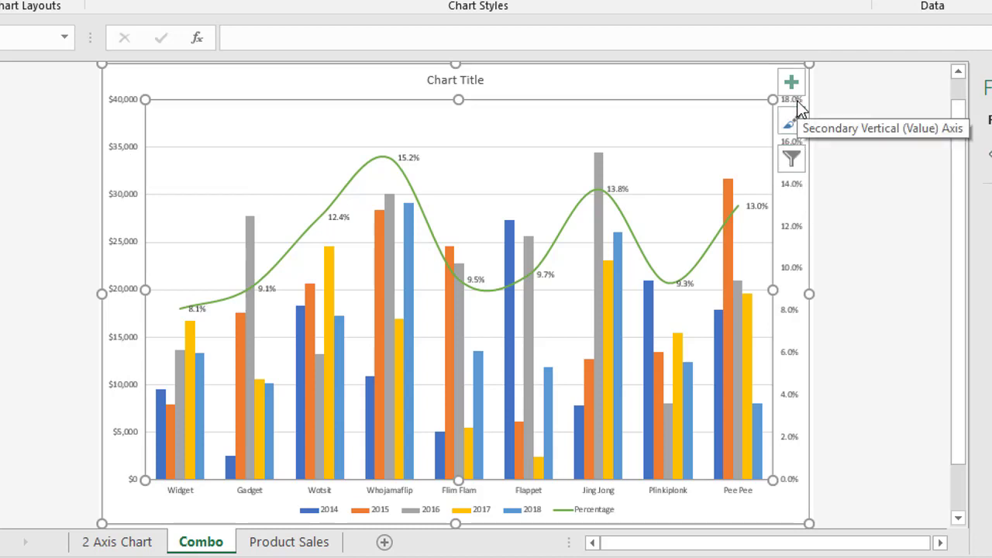
Set the primary vertical axis Maximum bound from 40000 to 35000
left_click(118, 152)
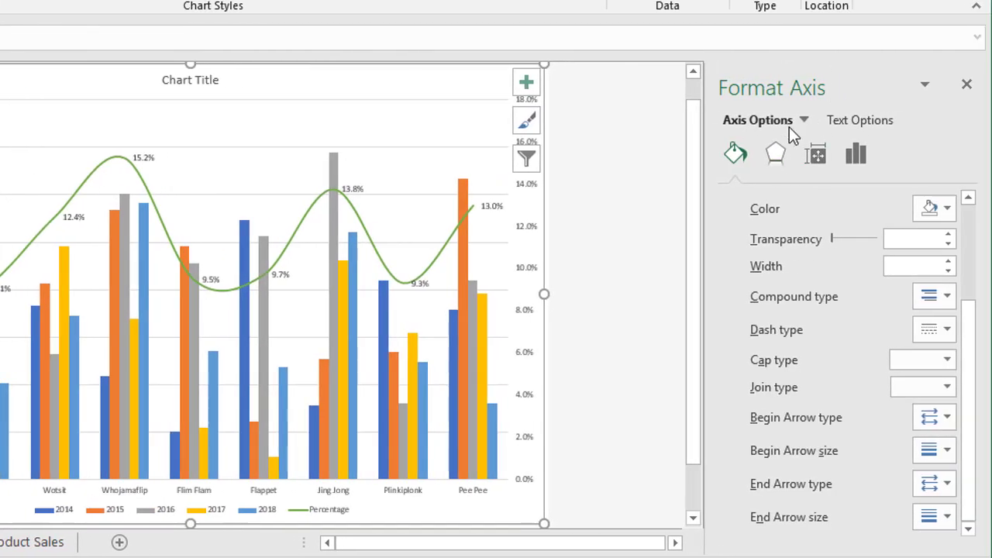
left_click(736, 154)
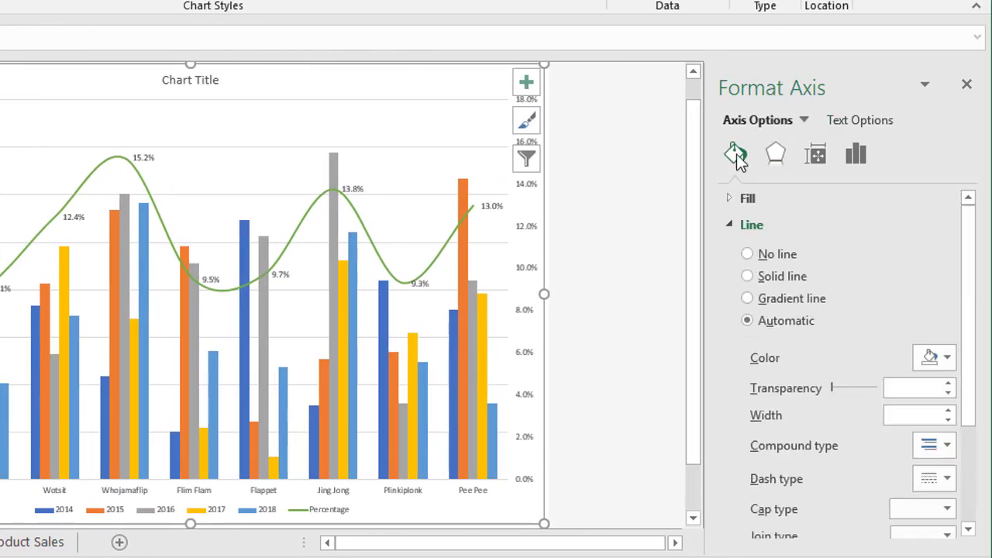
left_click(857, 156)
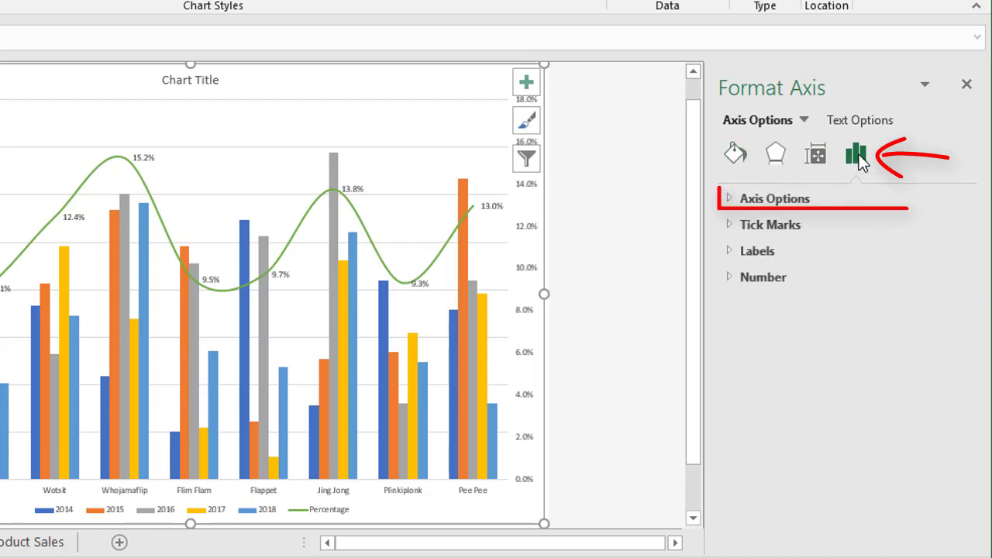
left_click(729, 199)
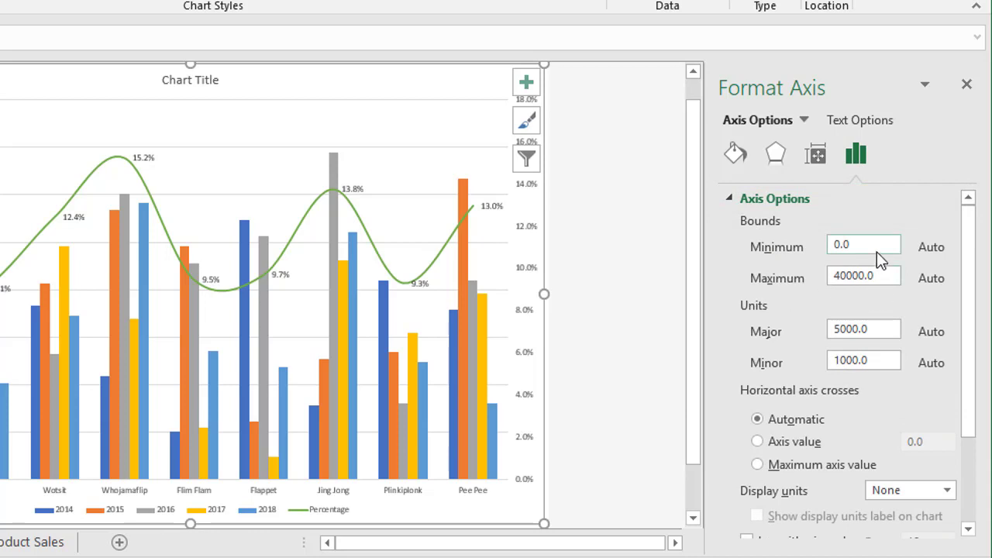
left_click(876, 279)
left_click_drag(879, 276, 820, 277)
type("35000")
key("Return")
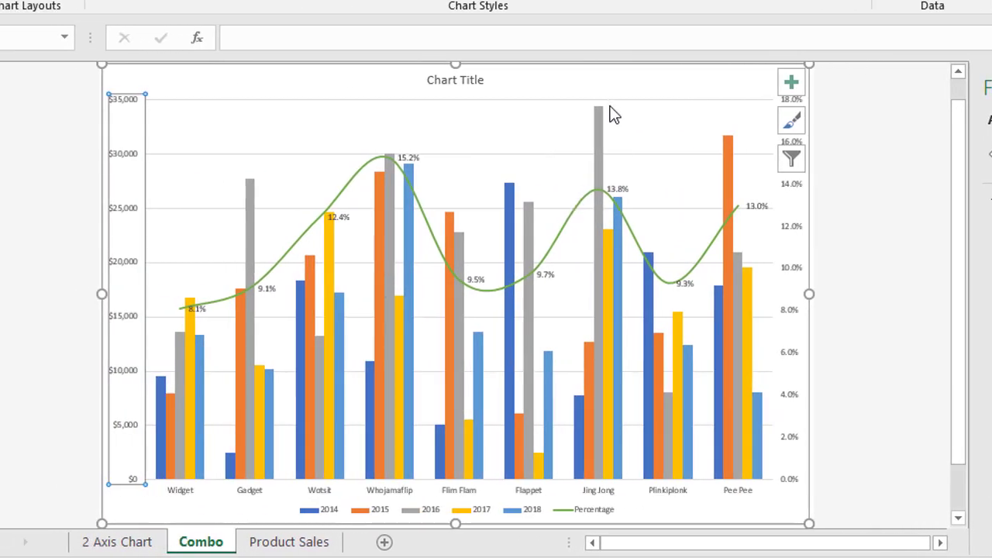
Change the secondary axis Maximum bound from 0.18 to 0.16
mouse_move(560, 231)
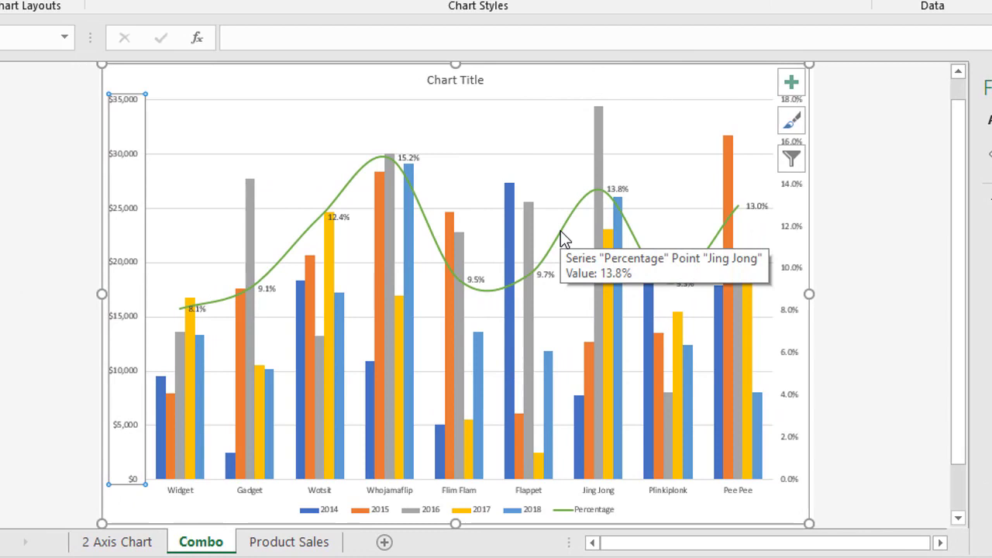
double_click(798, 235)
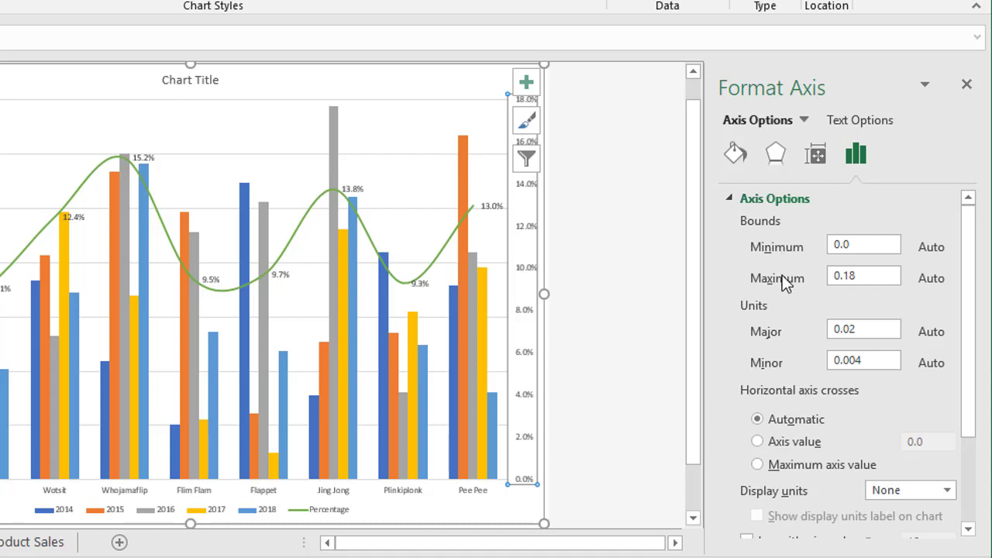
left_click(880, 276)
key("BackSpace")
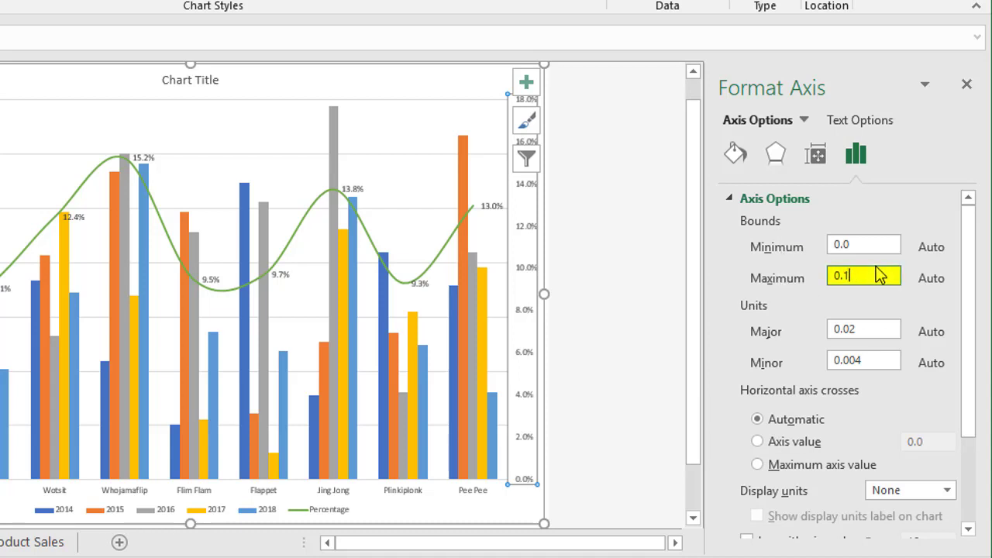
type("6")
key("Return")
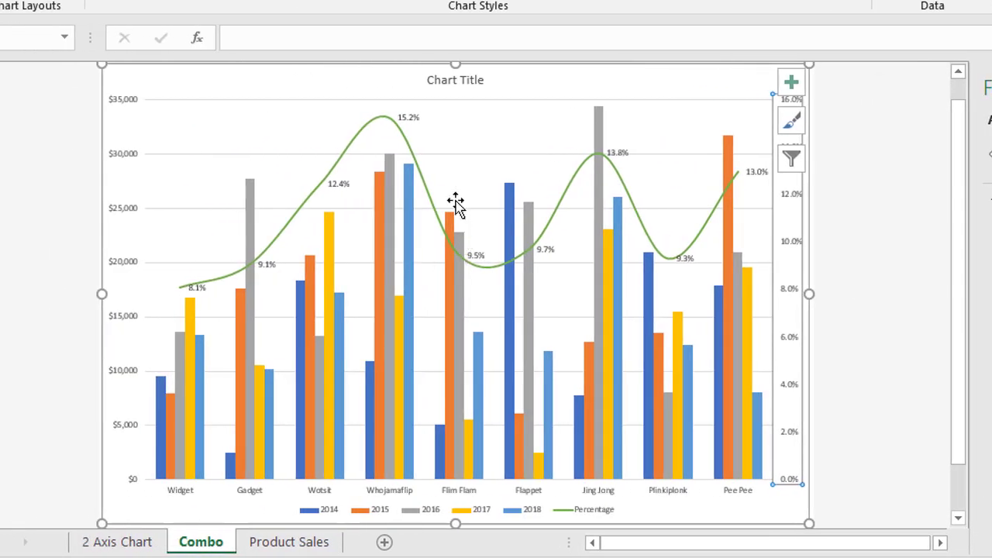
mouse_move(406, 146)
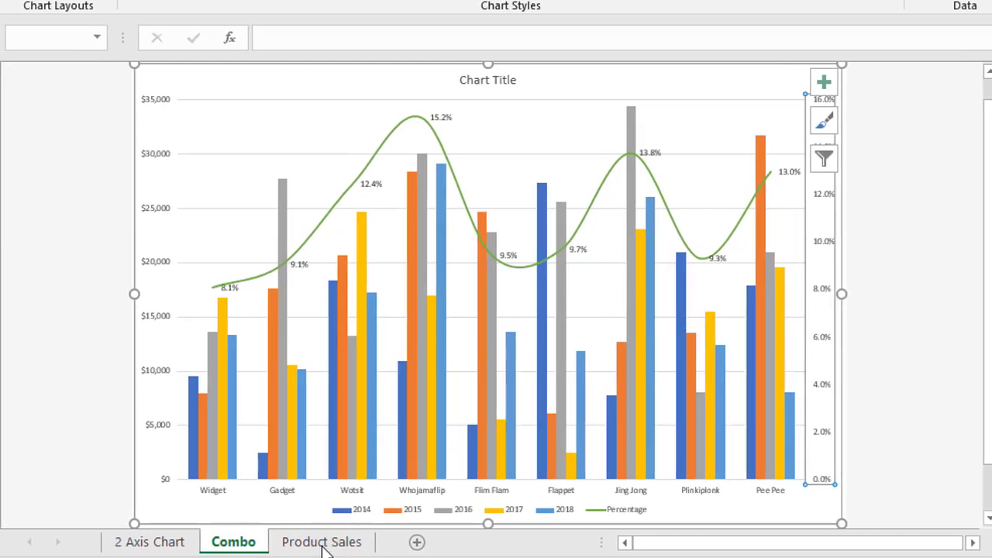
Insert a Clustered Column chart of the Product Sales table
left_click(292, 542)
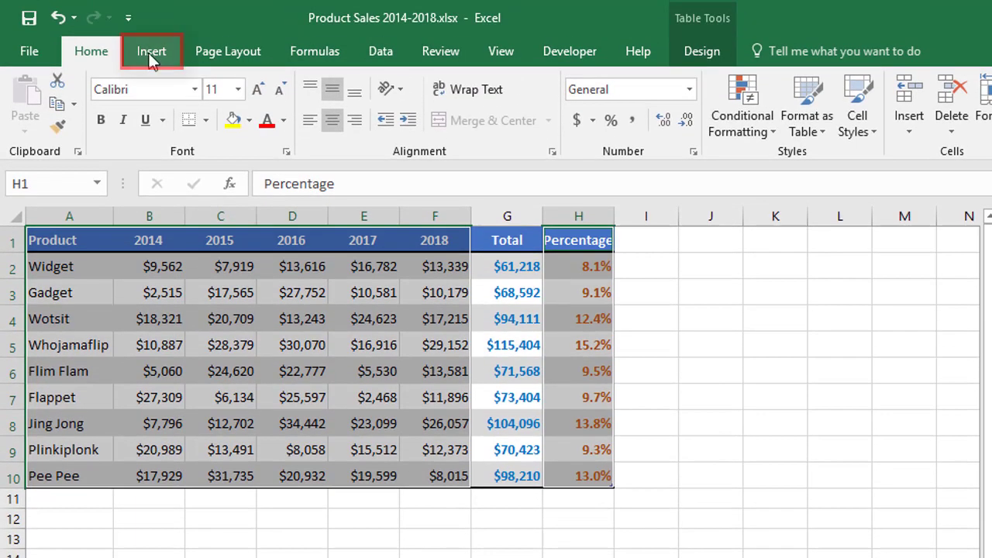
left_click(152, 53)
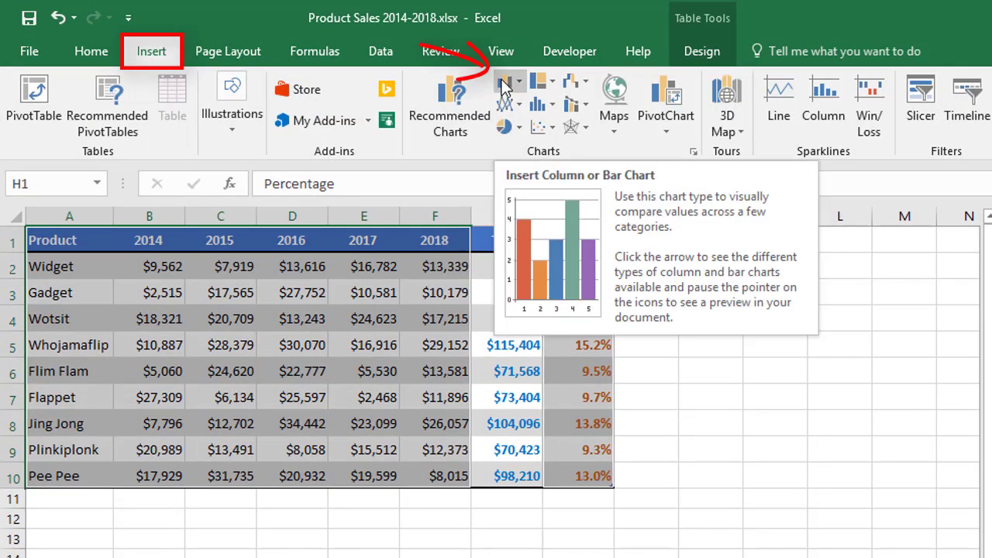
left_click(501, 79)
left_click(529, 142)
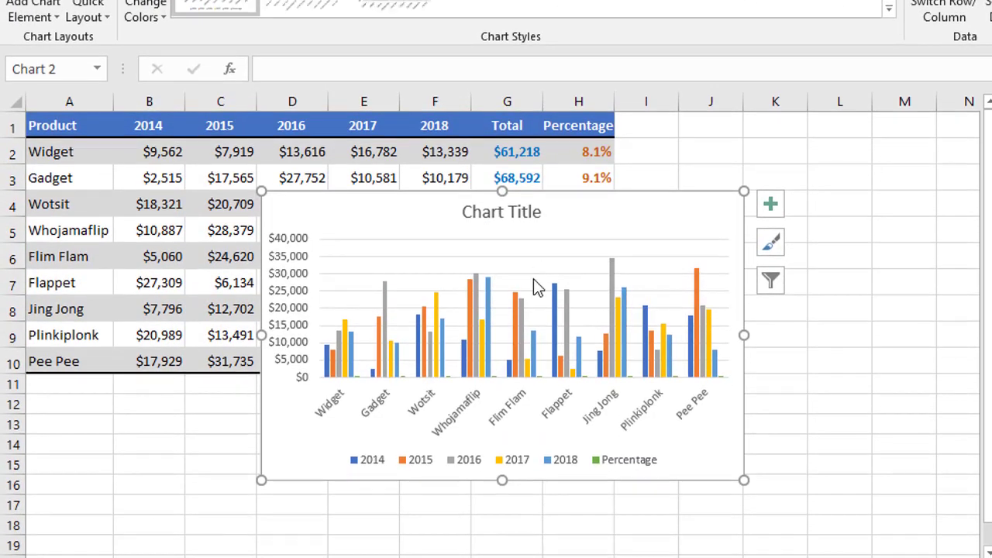
Move the new chart to a new sheet named Chart2
double_click(541, 419)
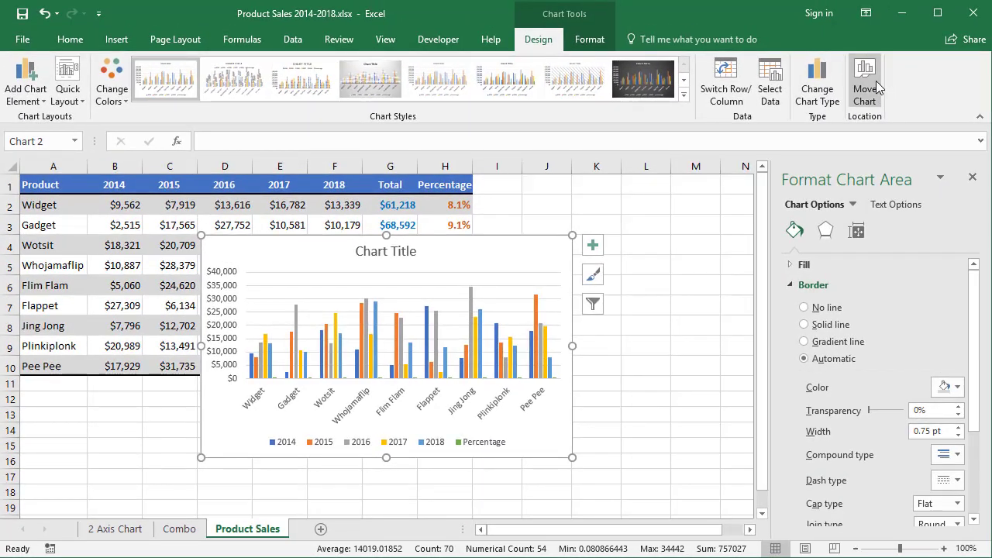
left_click(878, 85)
left_click(555, 287)
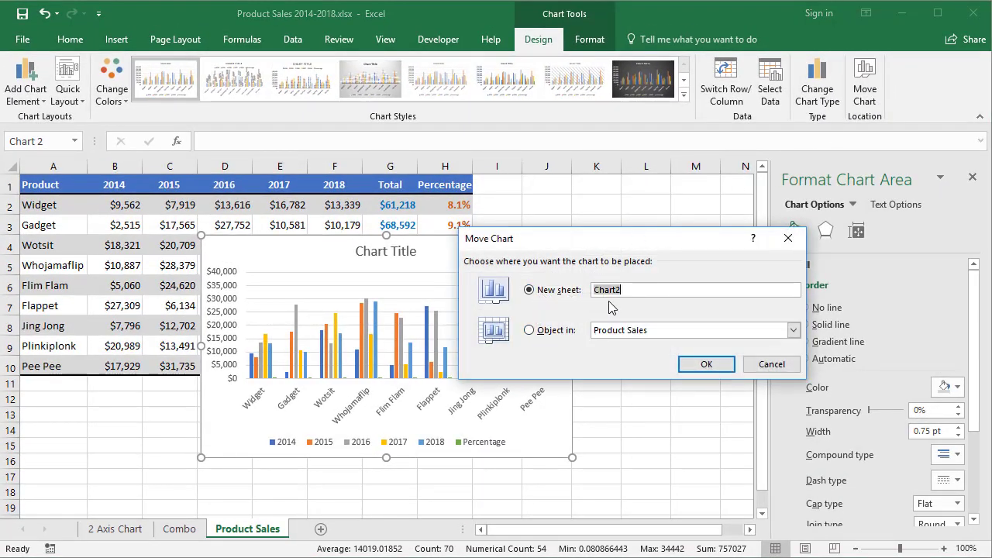
left_click(700, 364)
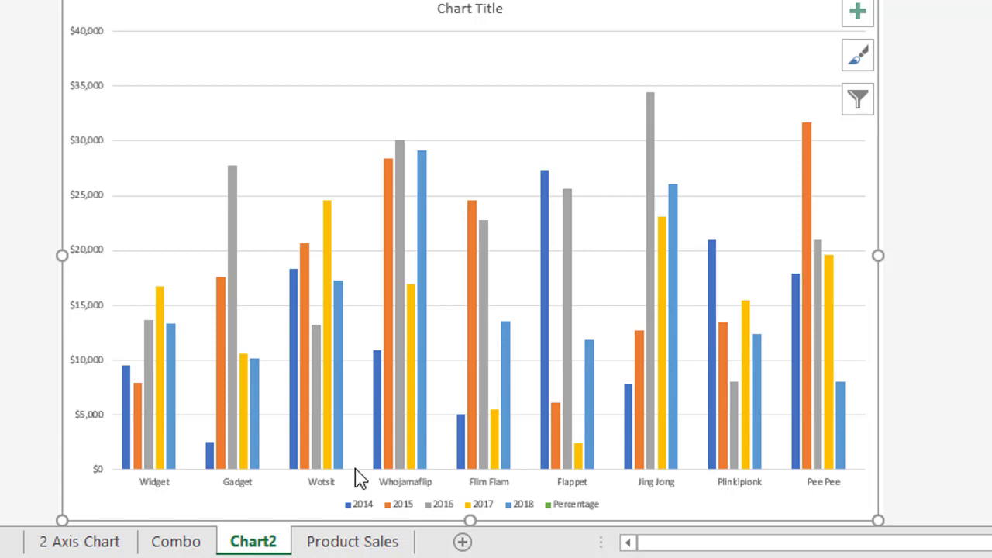
Open the Change Series Chart Type dialog for the Percentage series via its legend entry
left_click(566, 508)
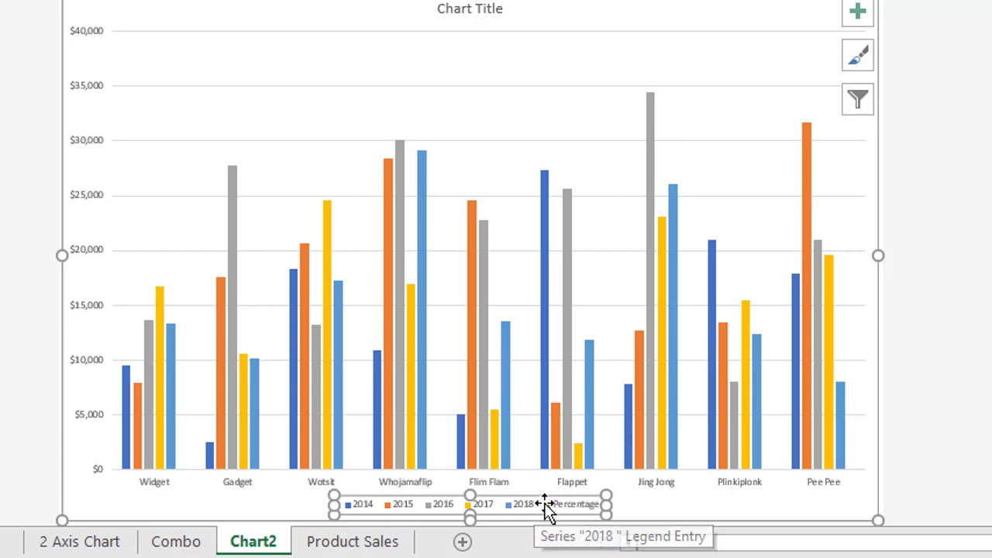
left_click(574, 508)
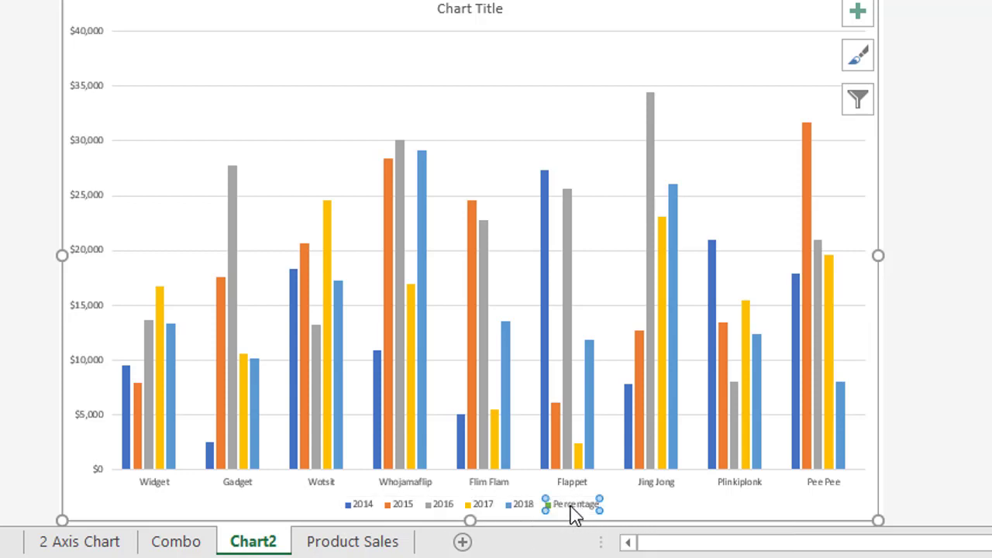
right_click(574, 513)
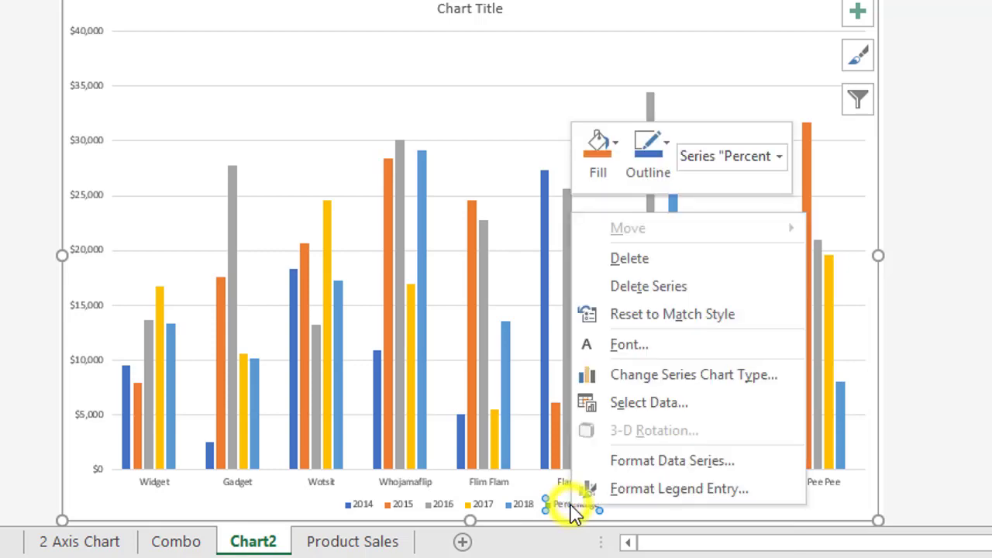
left_click(658, 380)
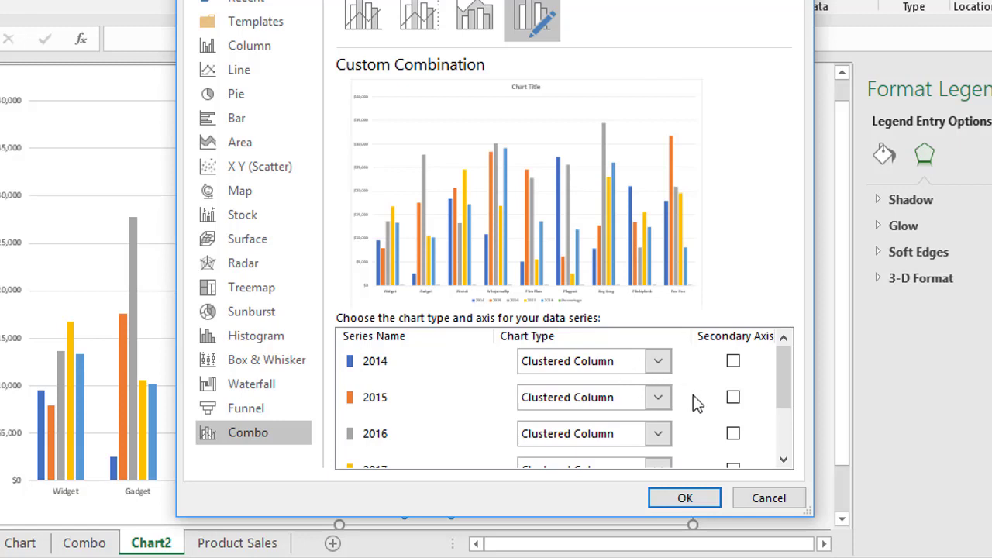
Set the Percentage series to Line with Secondary Axis, keeping yearly series as Clustered Column
scroll(695, 397, "down", 2)
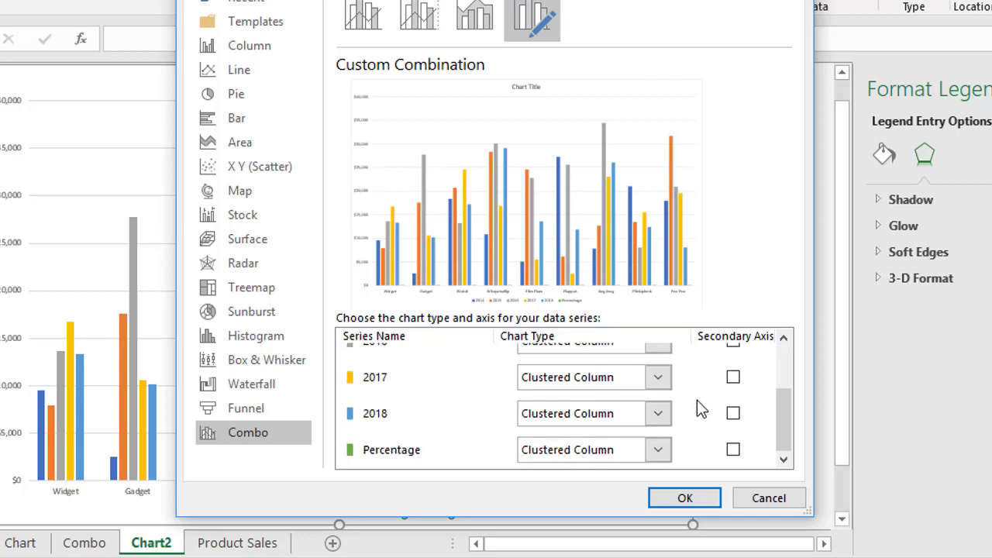
left_click(658, 450)
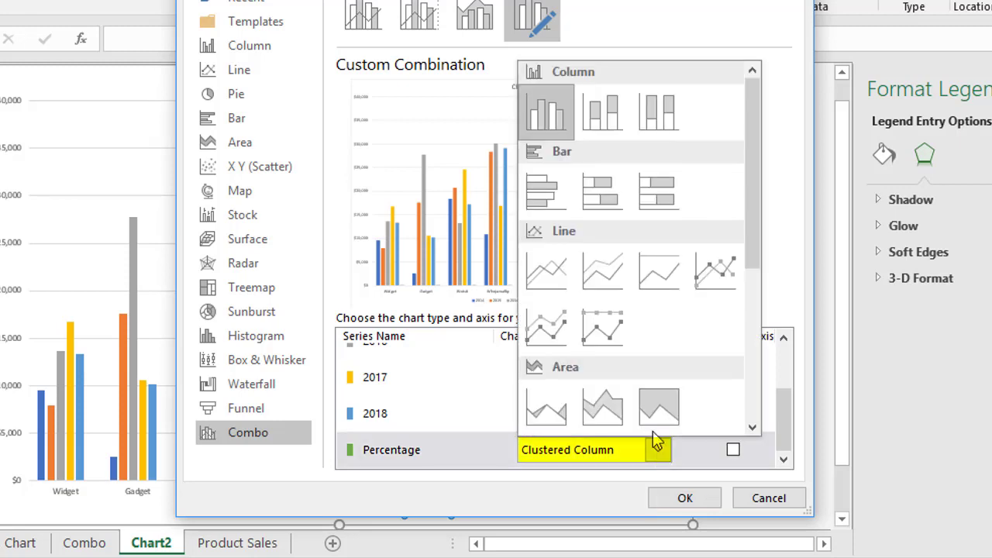
left_click(537, 262)
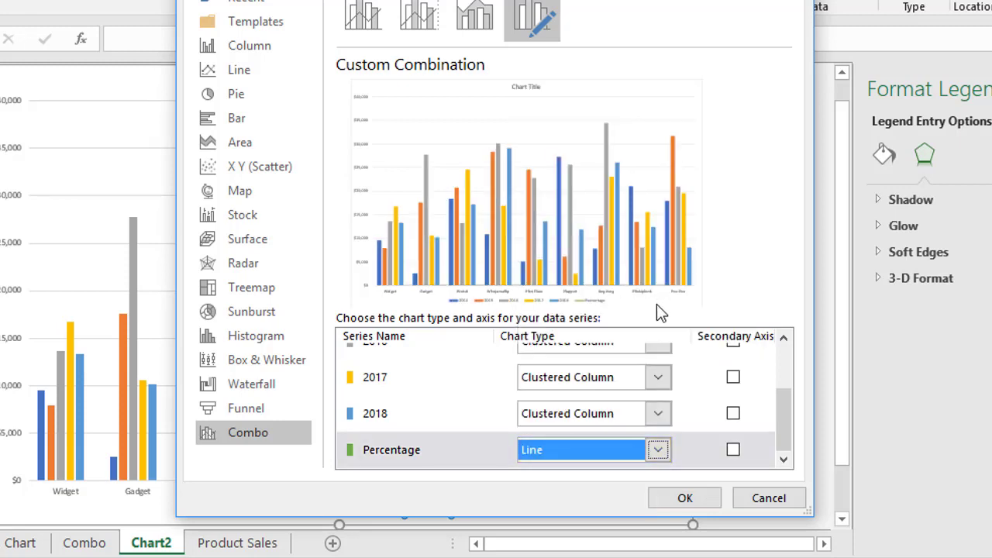
left_click(733, 449)
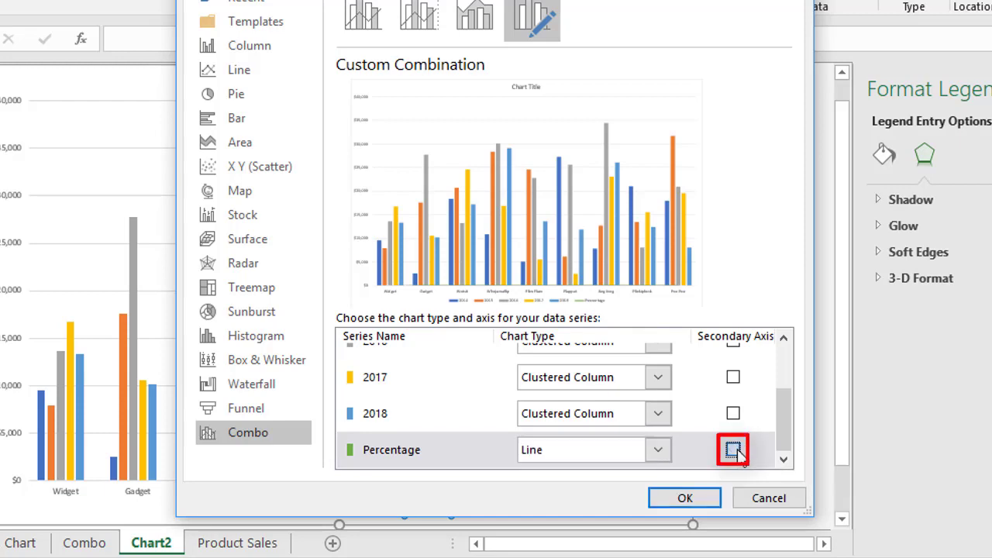
left_click(733, 449)
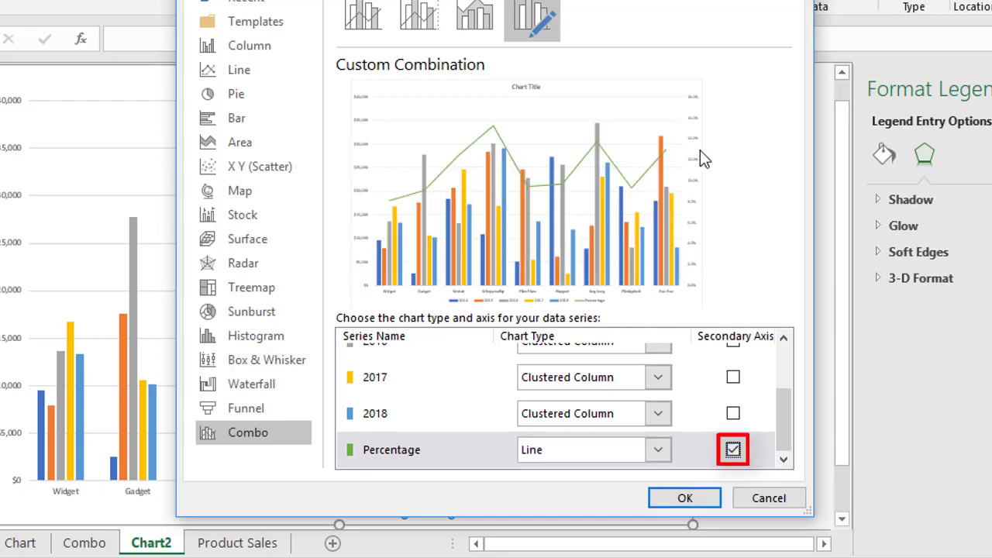
Confirm the combo so Percentage plots as a line on a 0–18% secondary axis
left_click(693, 498)
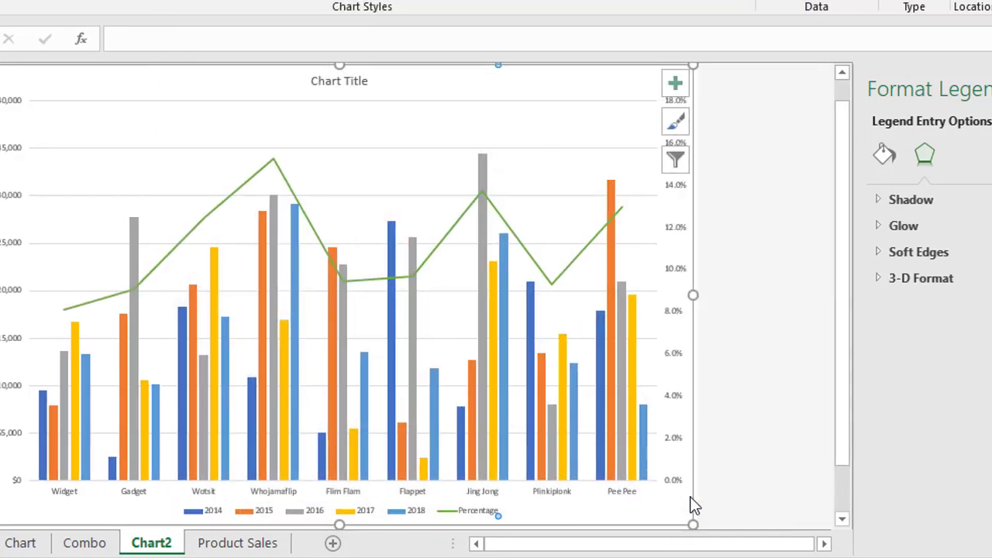